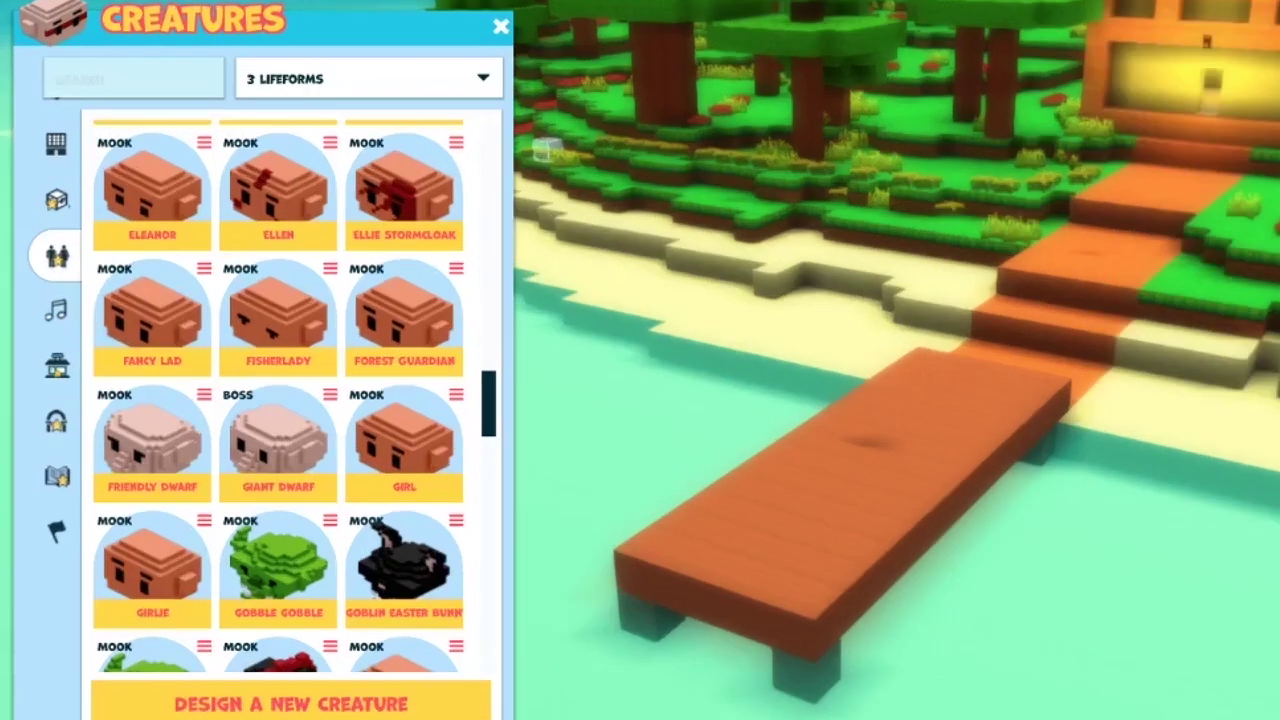
# Place the Fisherlady creature on the wooden pier and select her.
pyautogui.moveTo(212, 300)
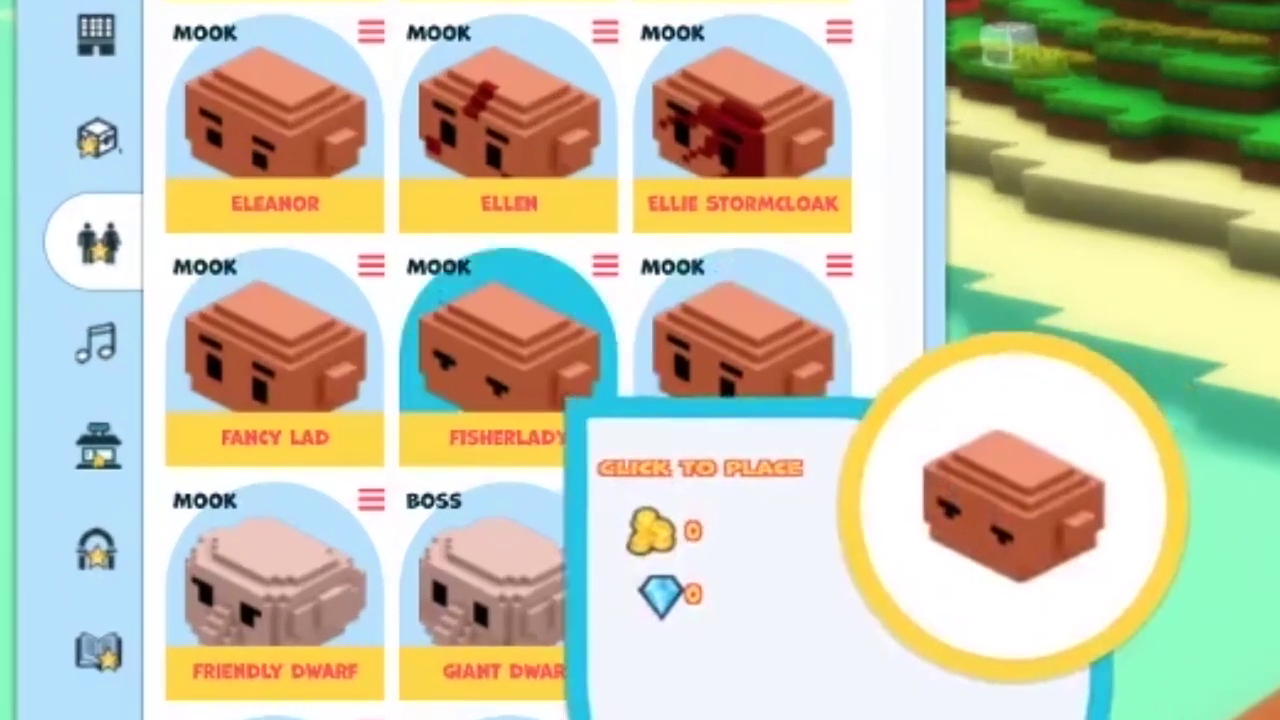
pyautogui.click(508, 340)
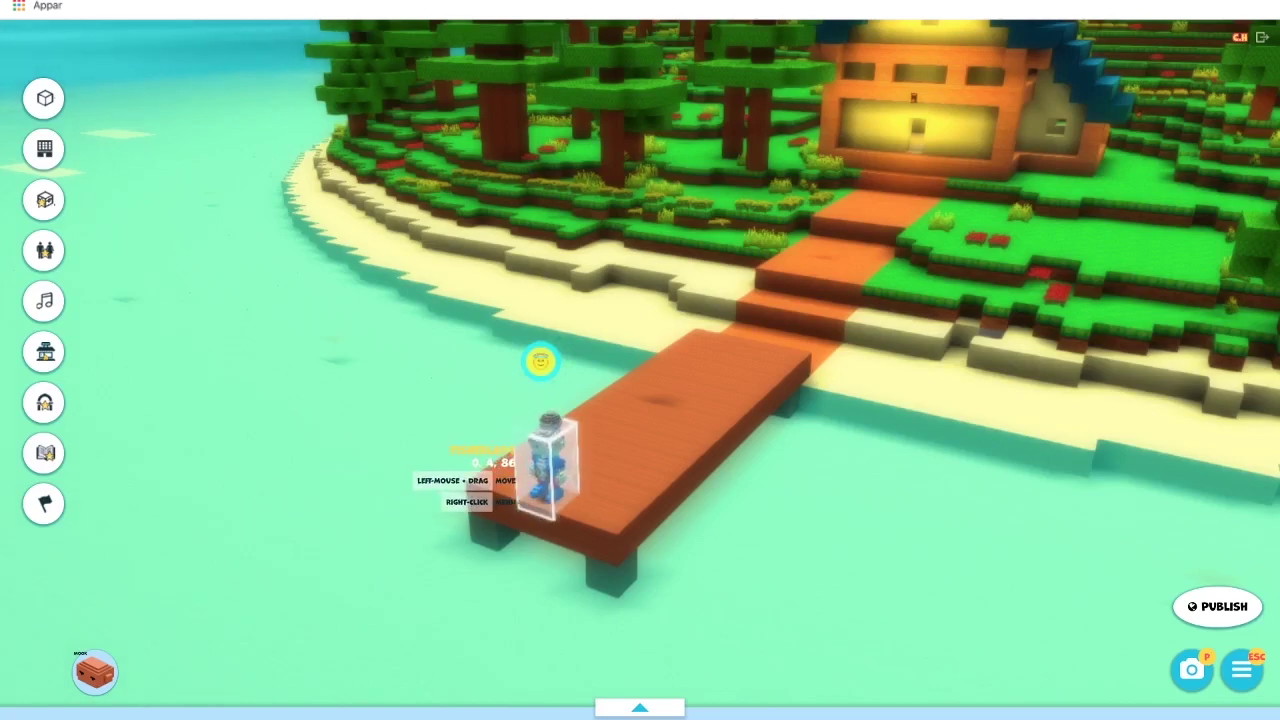
pyautogui.click(546, 458)
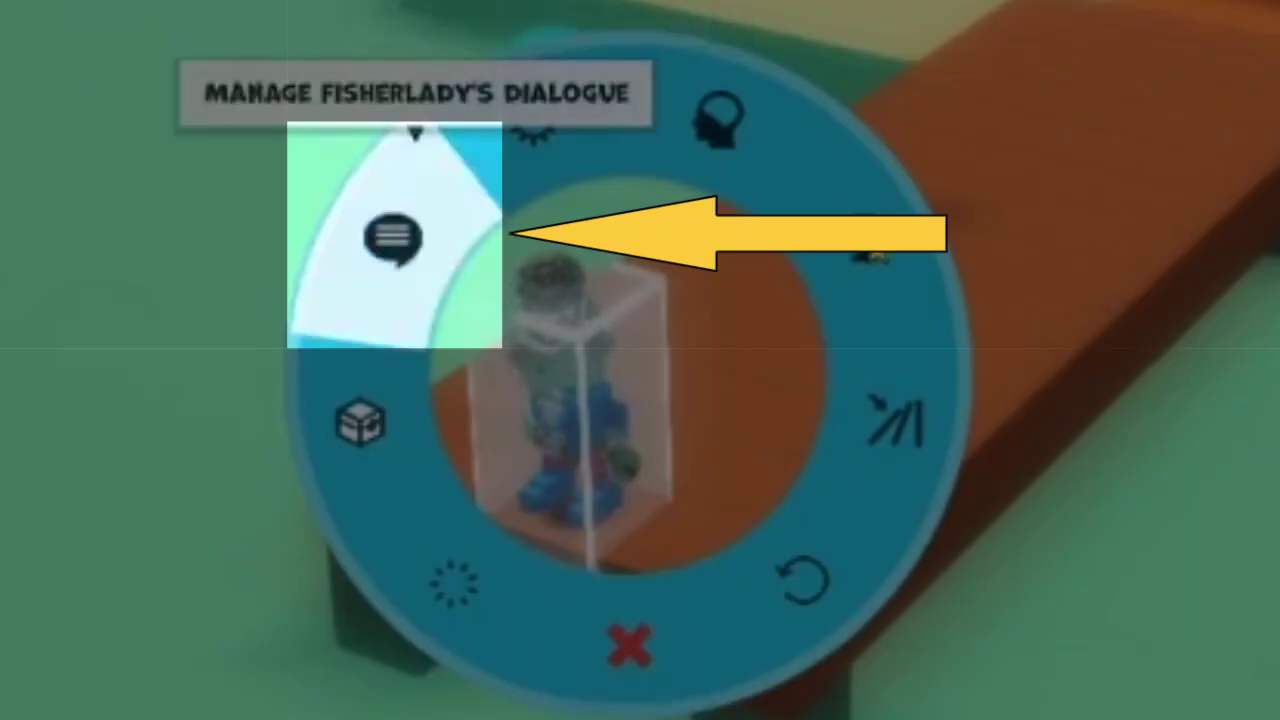
# Open Fisherlady's empty dialogue list and start a new dialogue for her.
pyautogui.click(393, 238)
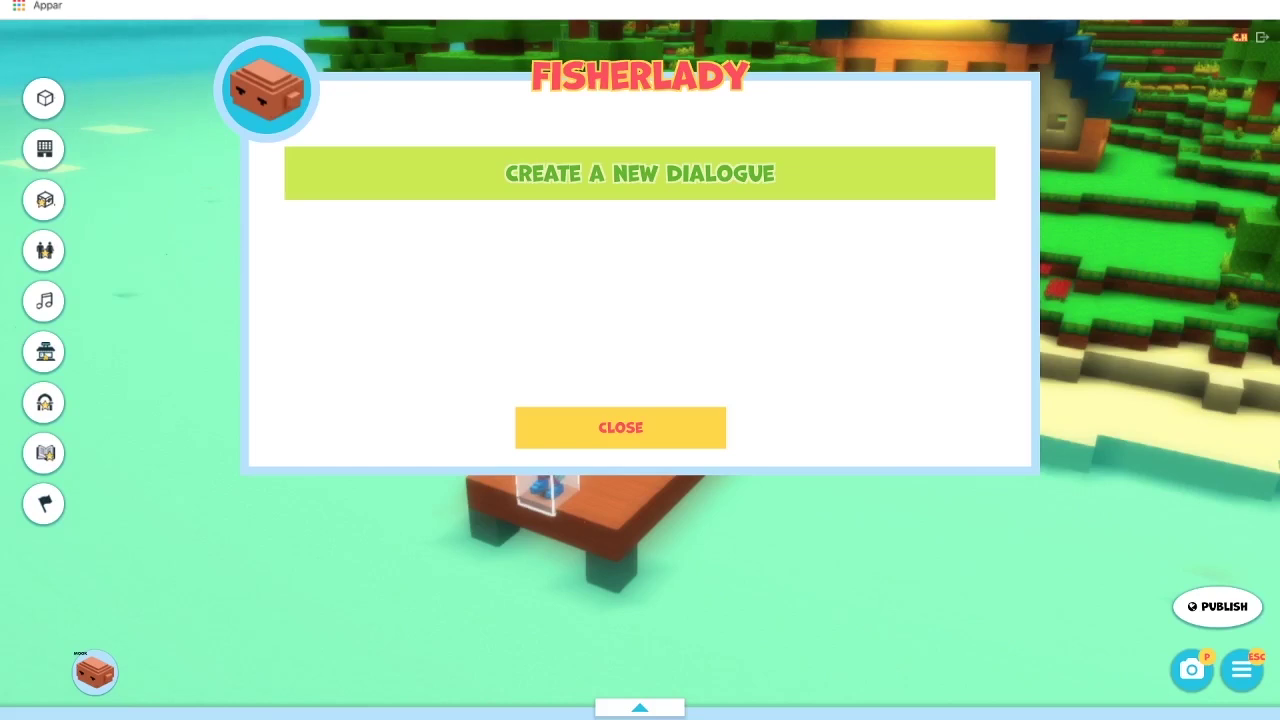
pyautogui.click(640, 173)
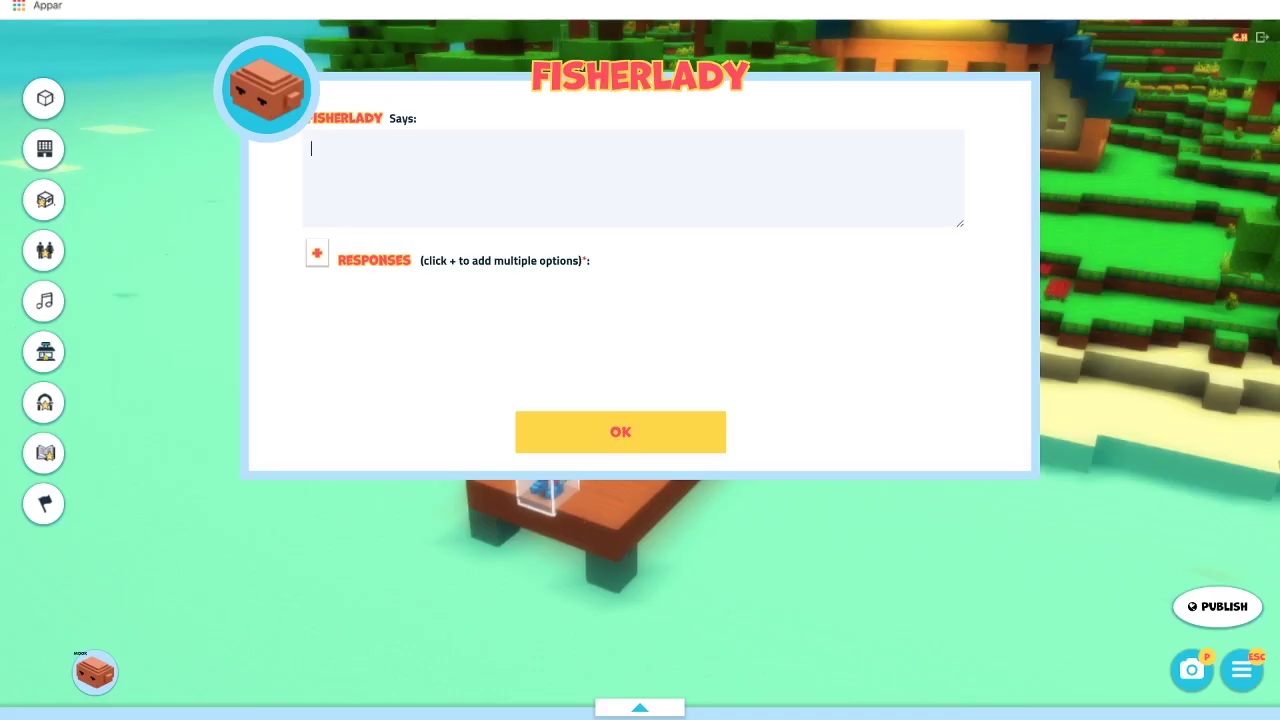
# Enter her two-line greeting 'Ugh, people! Look, could you leave me alone? I'm trying to fish here!'.
pyautogui.write('UGH, PEOPLE!')
pyautogui.press('Return')
pyautogui.press('Return')
pyautogui.write('LOOK, COULD YOU LEA')
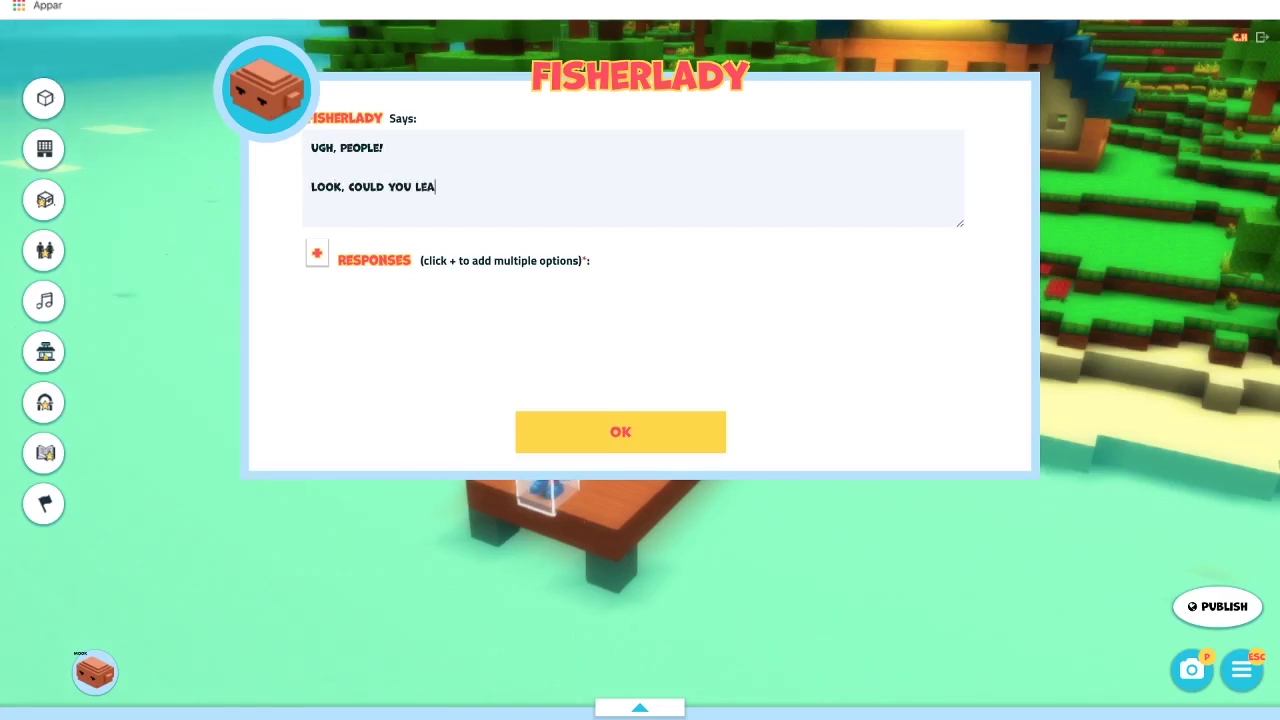
pyautogui.write("VE ME ALONE? I'M TRYING TO FISH HERE")
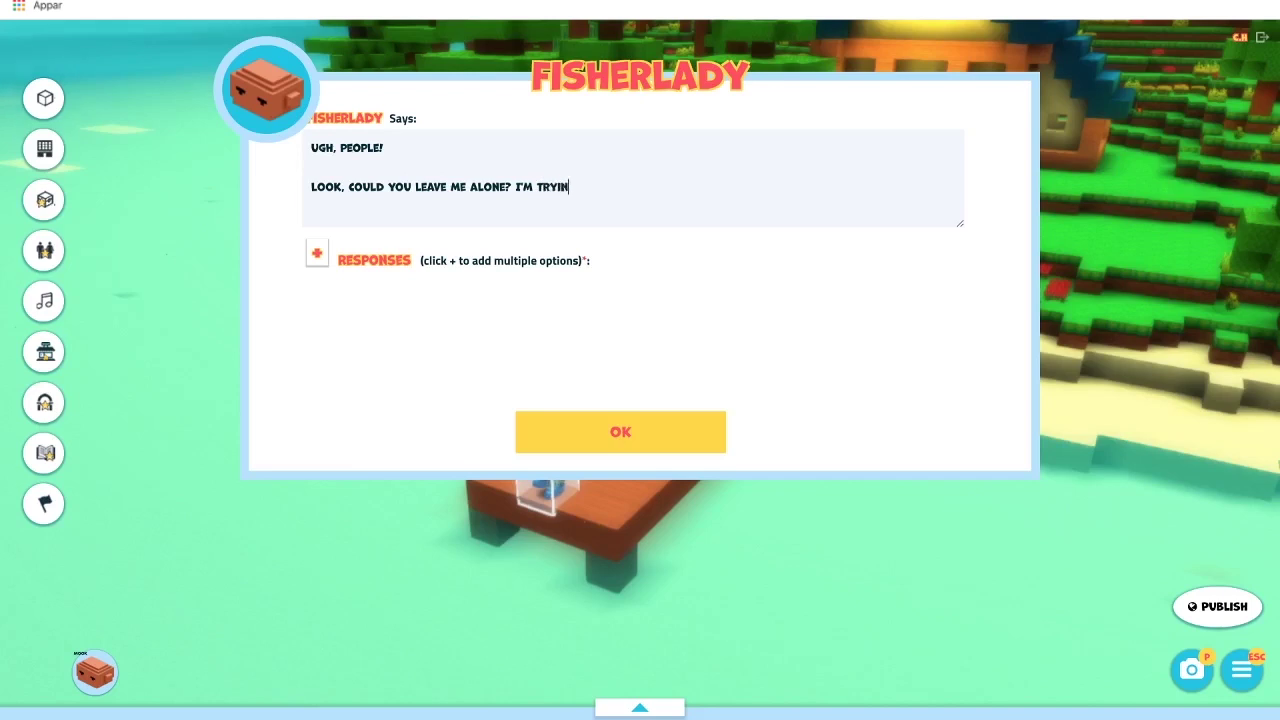
pyautogui.write('!')
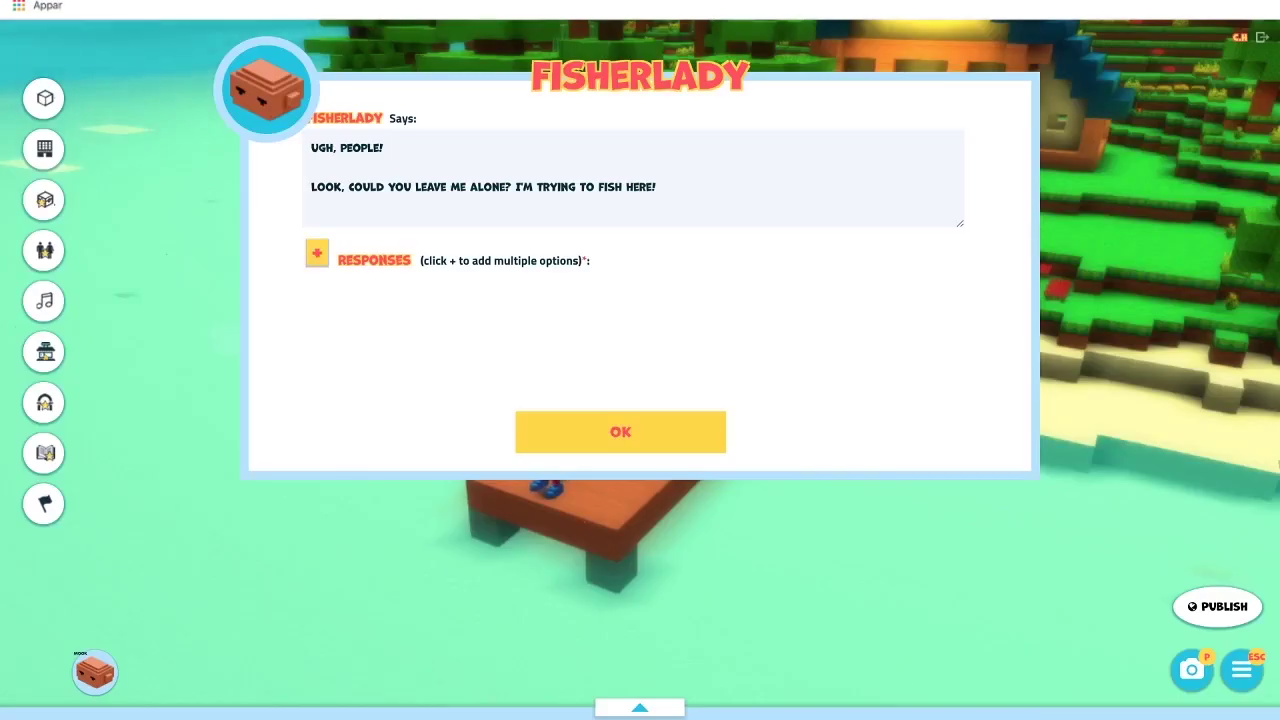
pyautogui.click(316, 253)
# Add the response 'Uh, I'm sorry, miss, but I was lost in the forest… you could help me...' and remove the first response.
pyautogui.write('UH, I')
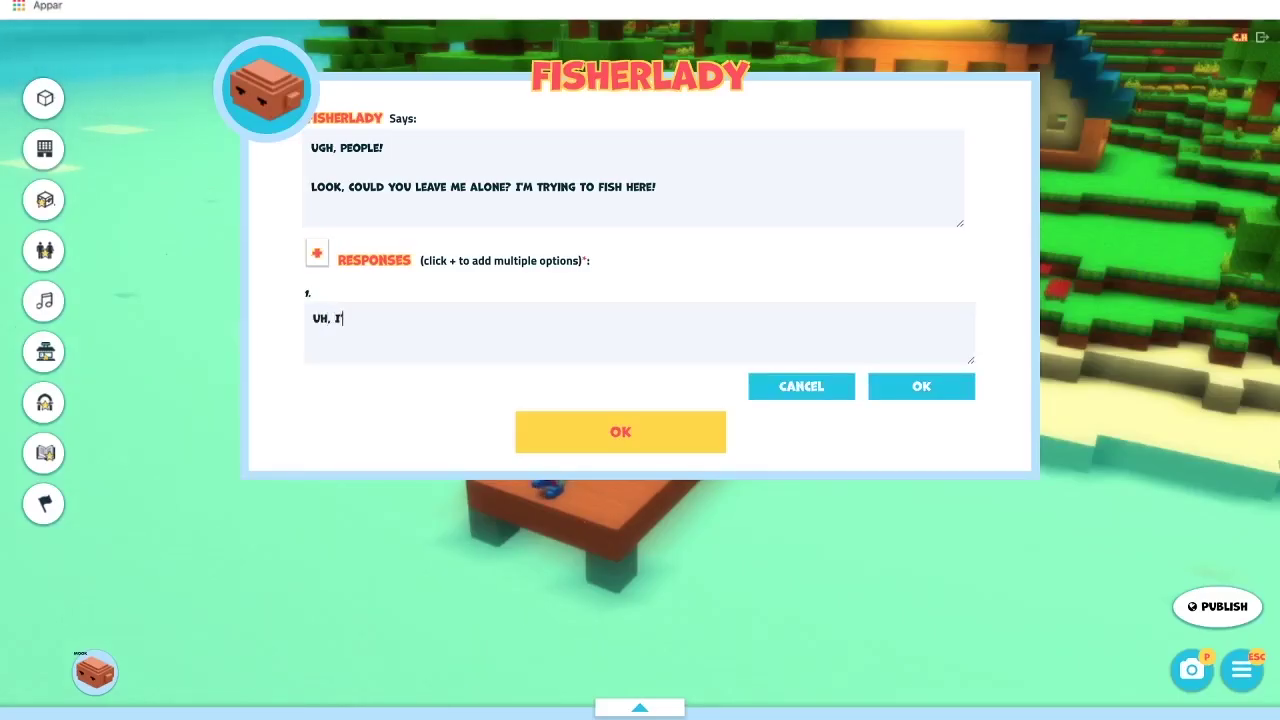
pyautogui.write("'M SORRY, MISS, BUT I WAS LOST IN THE FOREST, AND")
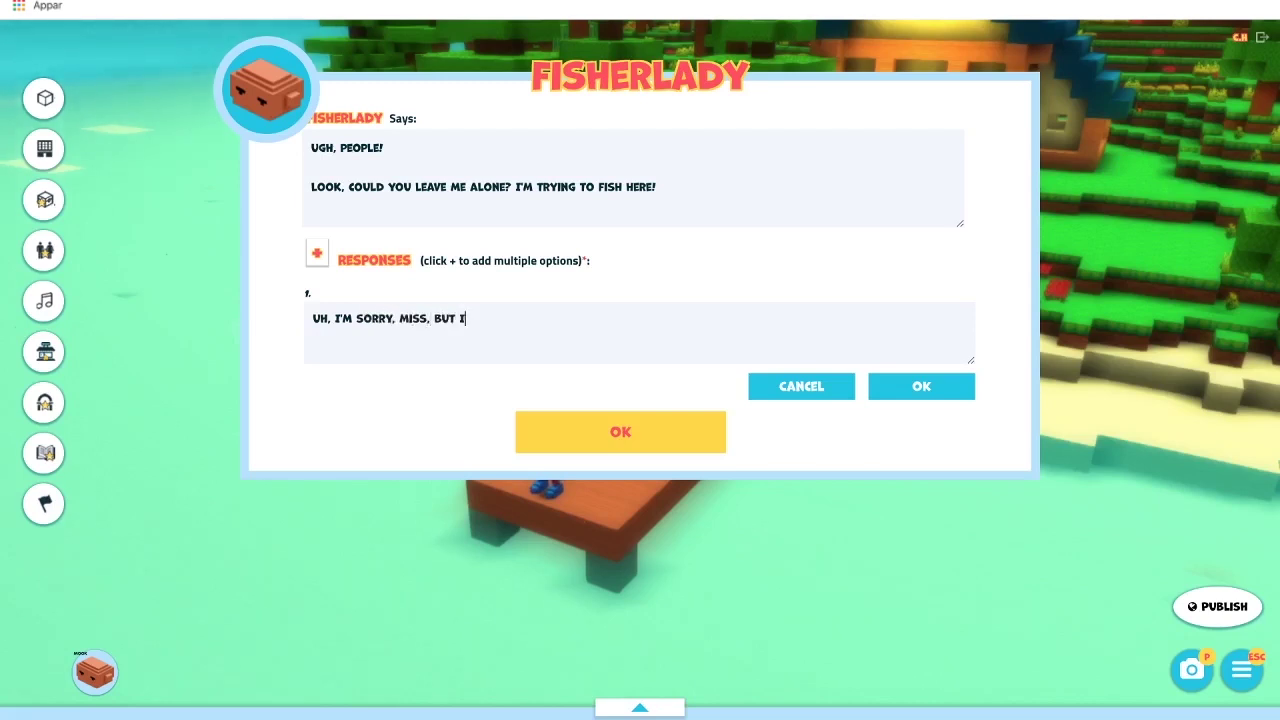
pyautogui.write(' I THOUGHT-')
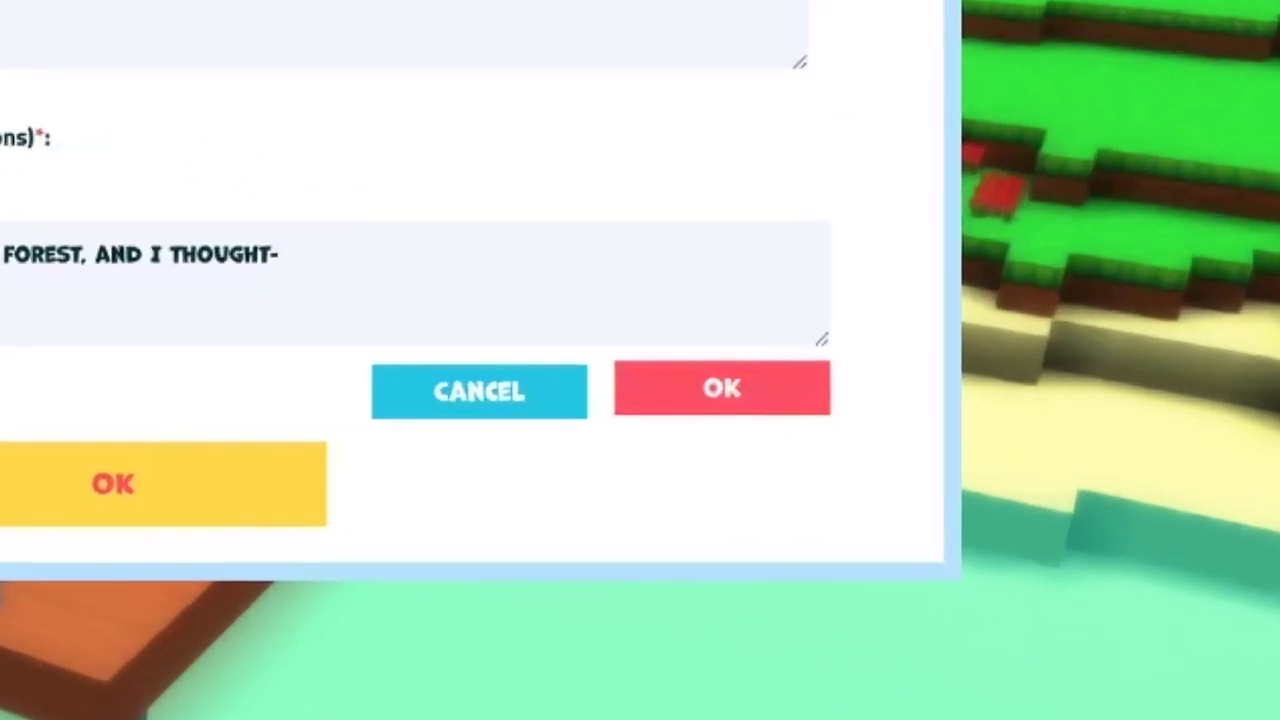
pyautogui.click(921, 385)
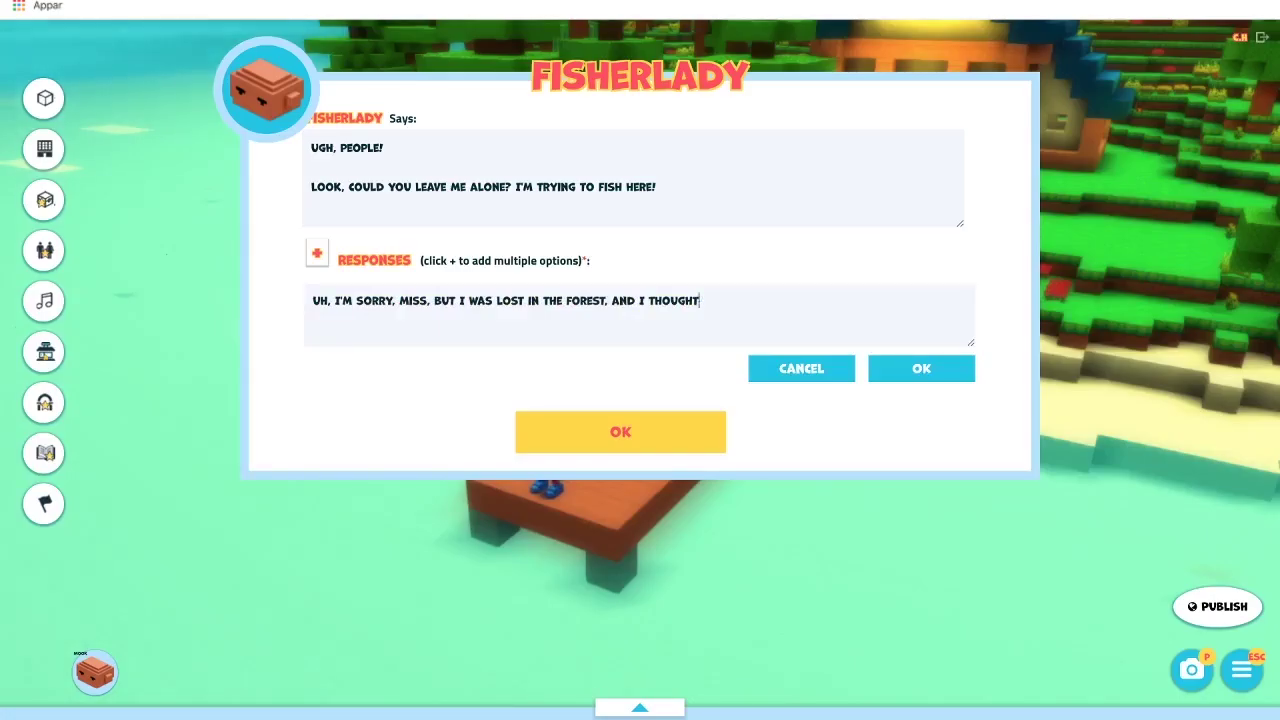
pyautogui.write('YOU COULD HELP ME...')
pyautogui.press('Return')
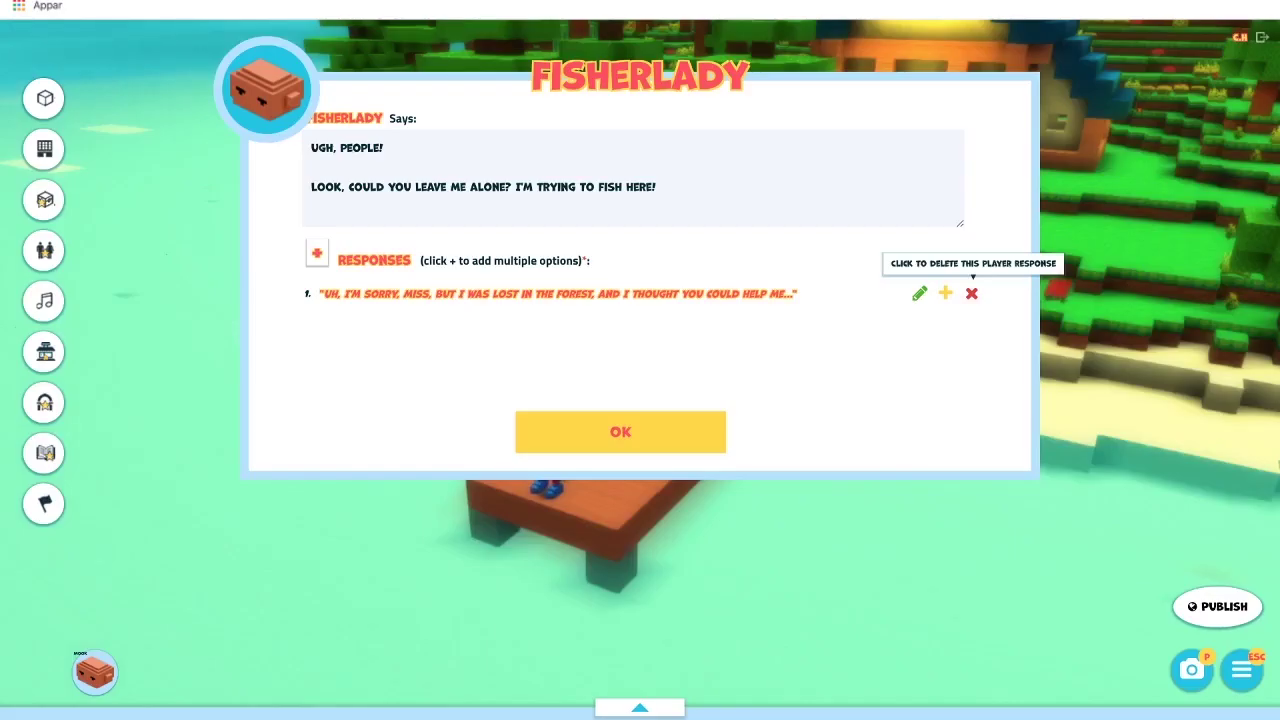
pyautogui.click(971, 293)
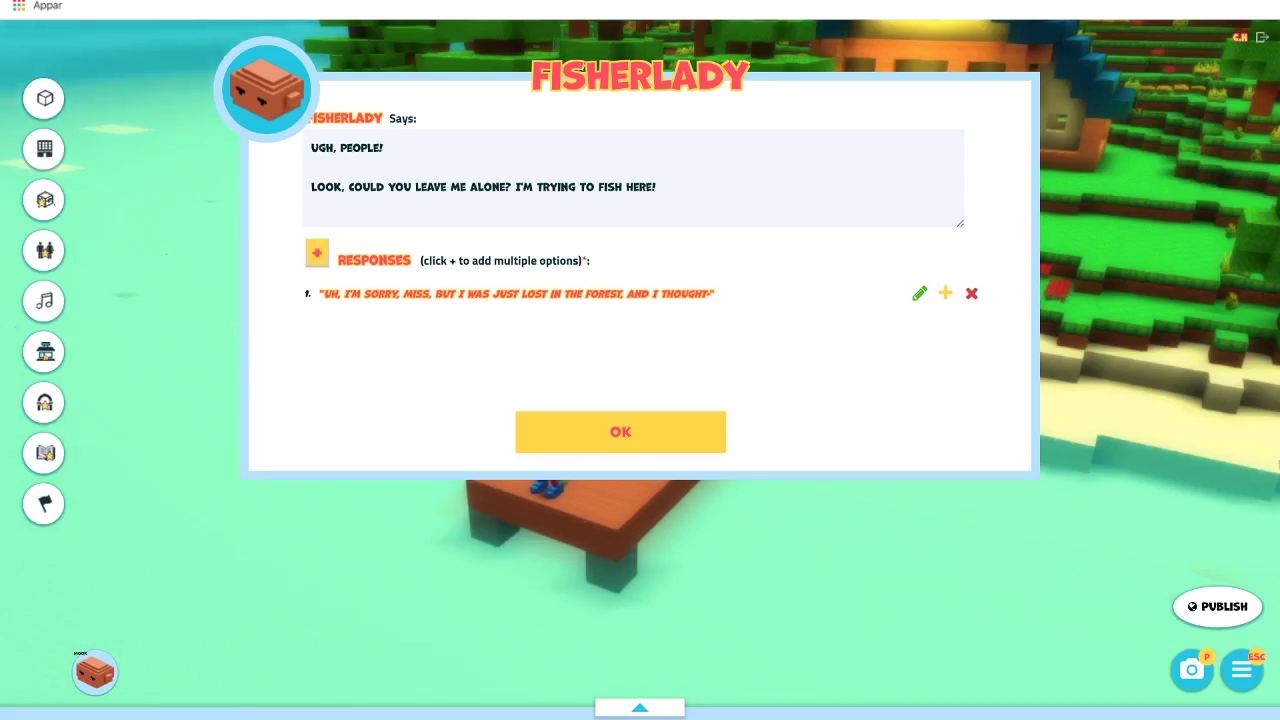
pyautogui.click(316, 253)
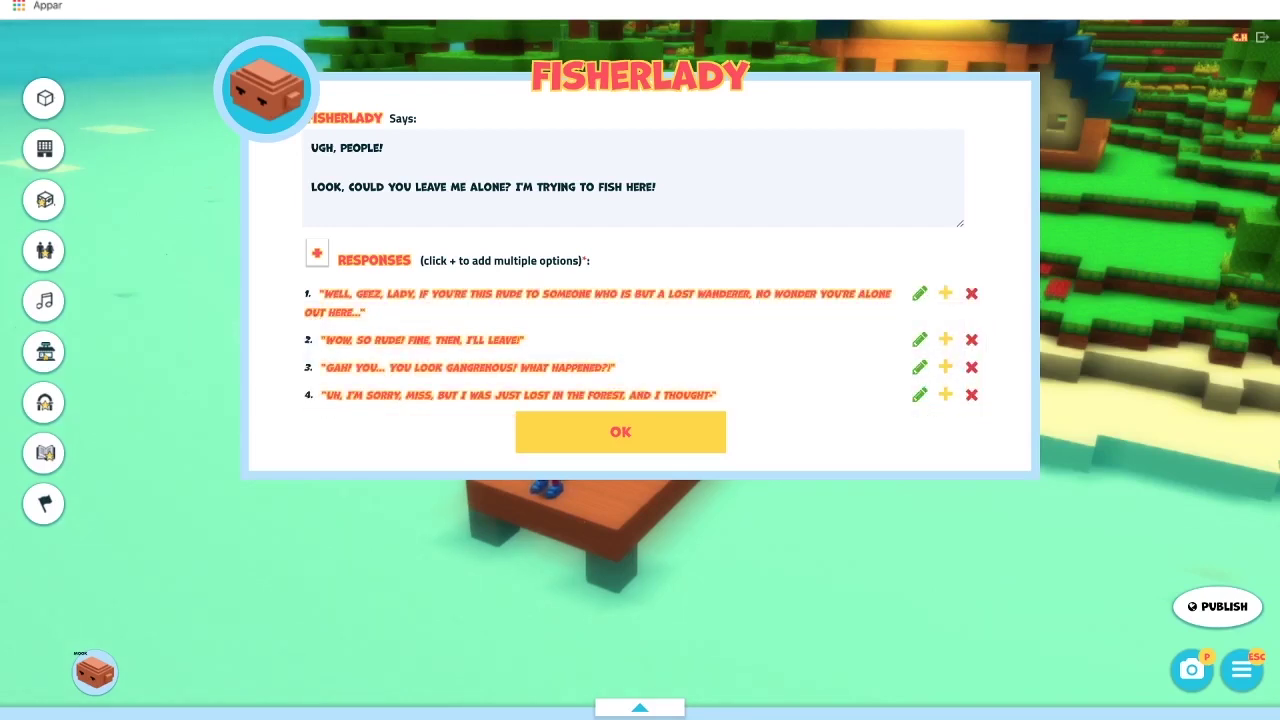
# Move the 'Gah! You... you look gangrenous!' response up to second place.
pyautogui.moveTo(520, 395); pyautogui.dragTo(524, 294)
pyautogui.moveTo(468, 395); pyautogui.dragTo(468, 321)
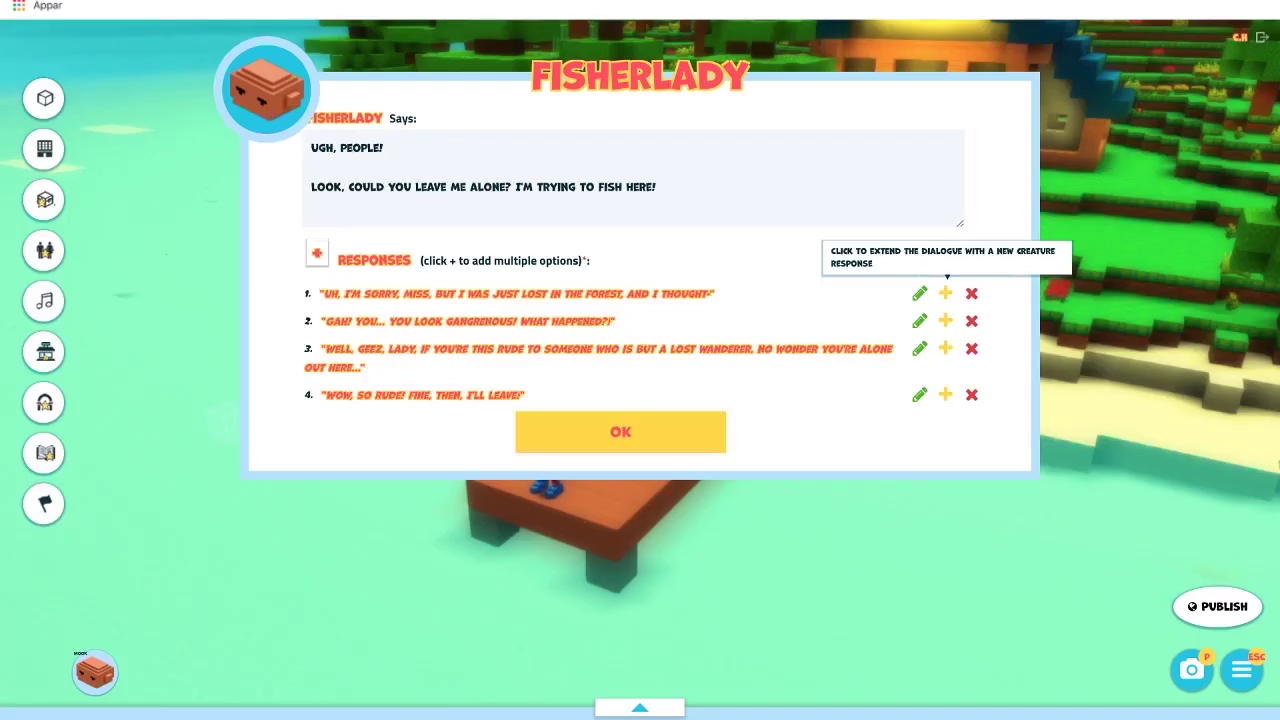
pyautogui.click(642, 362)
# Give the apology response Fisherlady's reply 'I don't care what you thought.' and save it.
pyautogui.write('Yes')
pyautogui.press('BackSpace')
pyautogui.press('BackSpace')
pyautogui.press('BackSpace')
pyautogui.write("I don't cat")
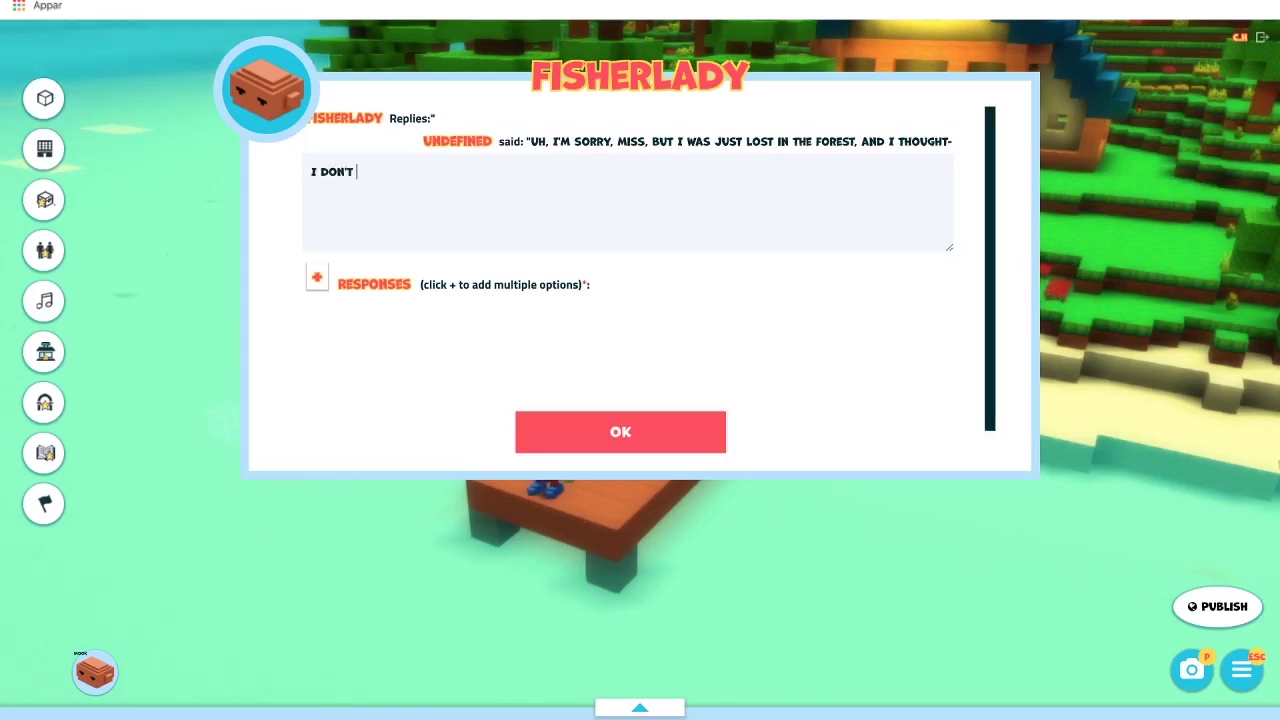
pyautogui.press('BackSpace')
pyautogui.write('re what you ')
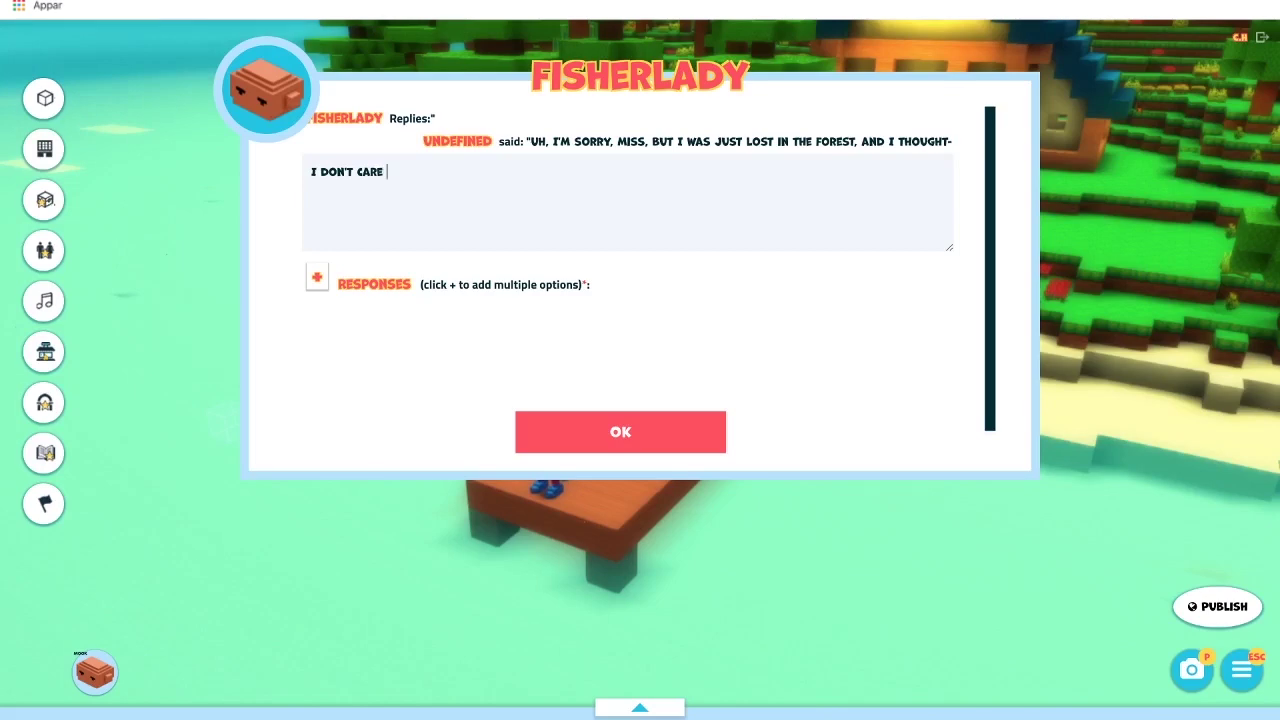
pyautogui.write('thought.')
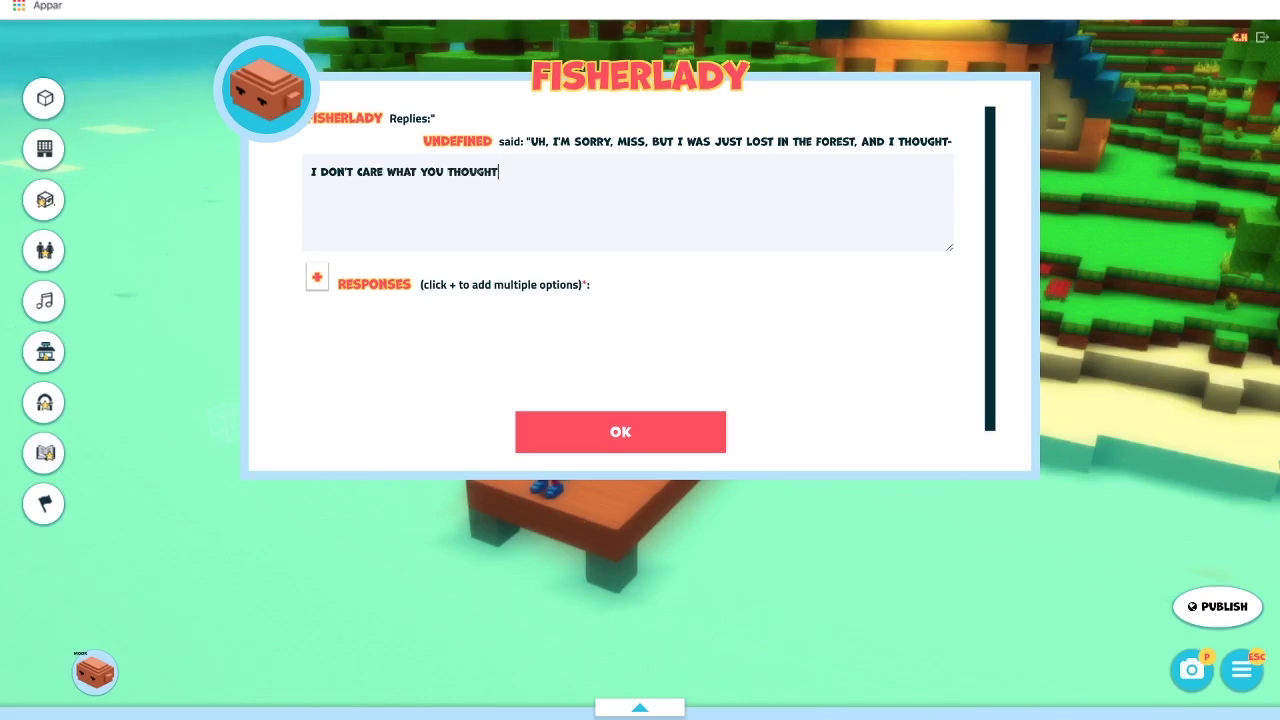
pyautogui.press('Return')
pyautogui.write('The')
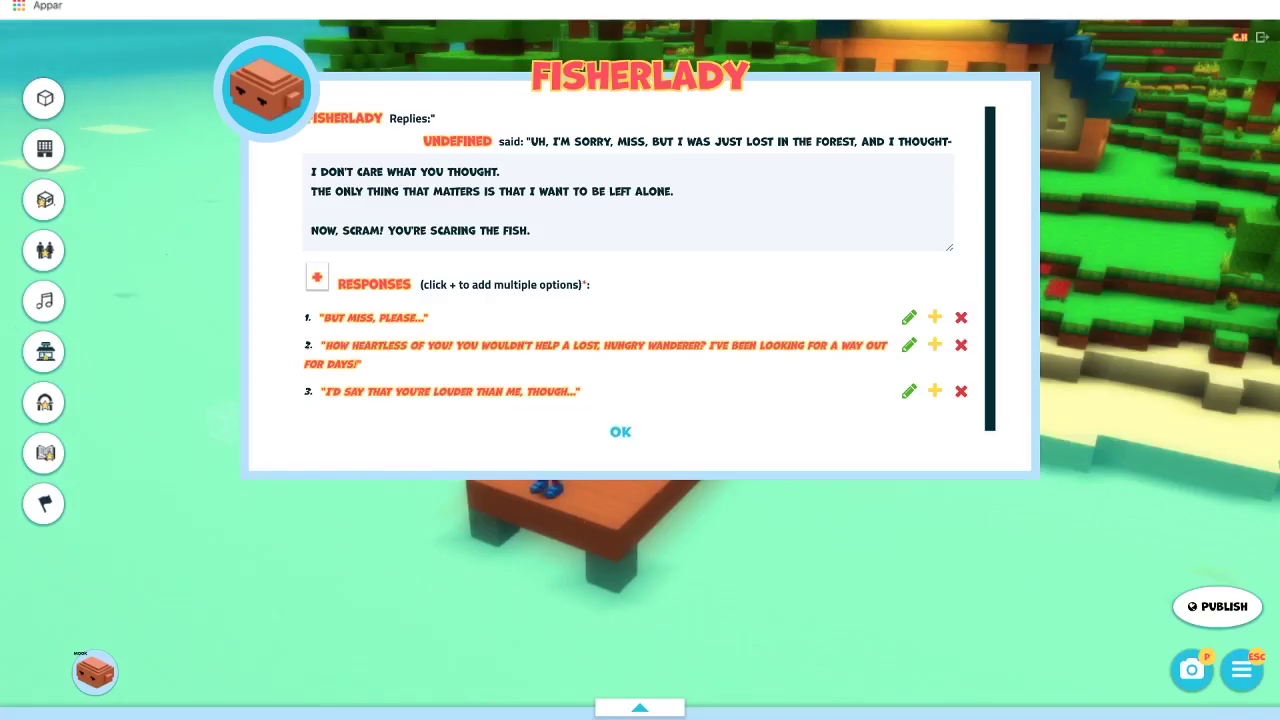
pyautogui.click(620, 431)
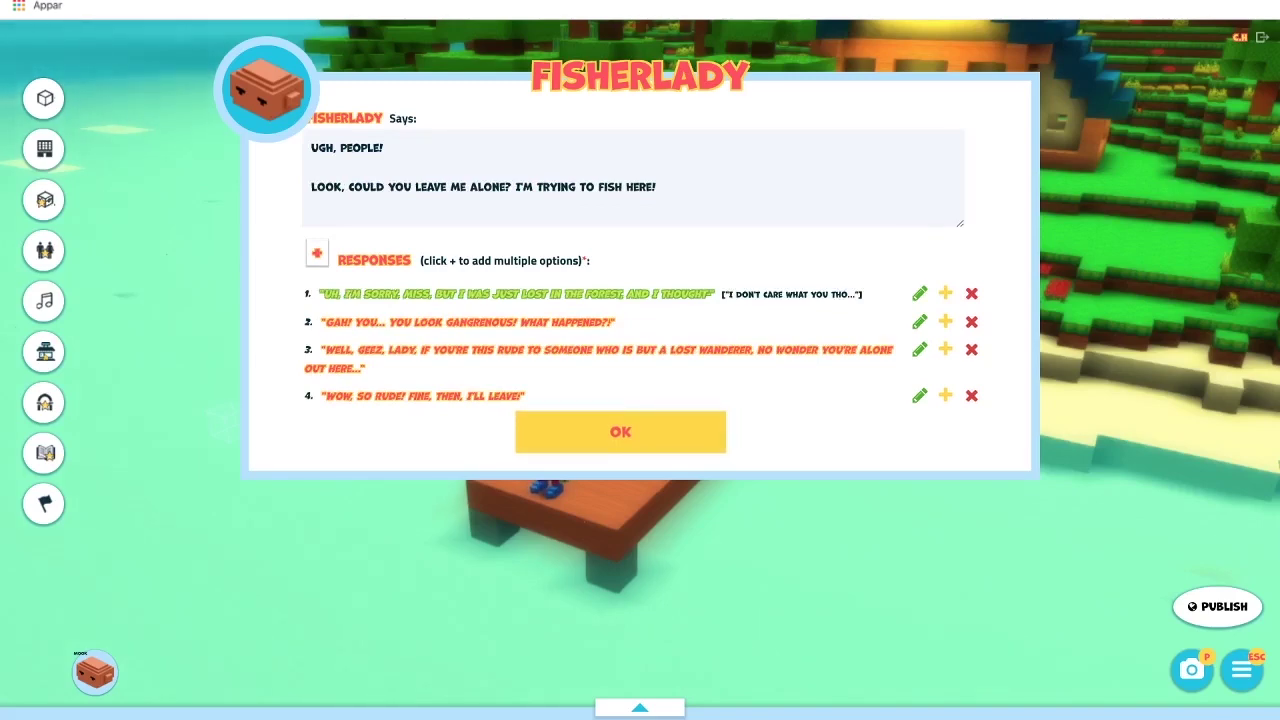
# Save the first dialogue and write a second: 'Ah, blast it! That was the last of my bait! And I'.
pyautogui.click(620, 431)
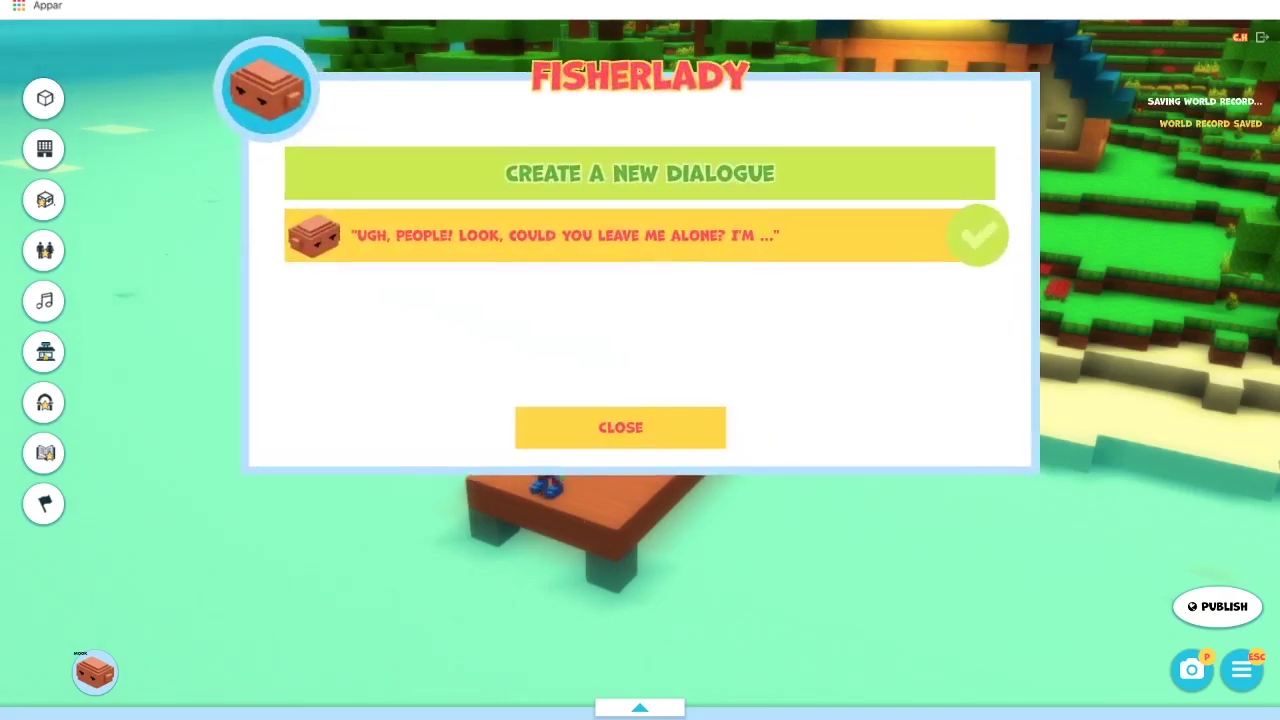
pyautogui.click(640, 173)
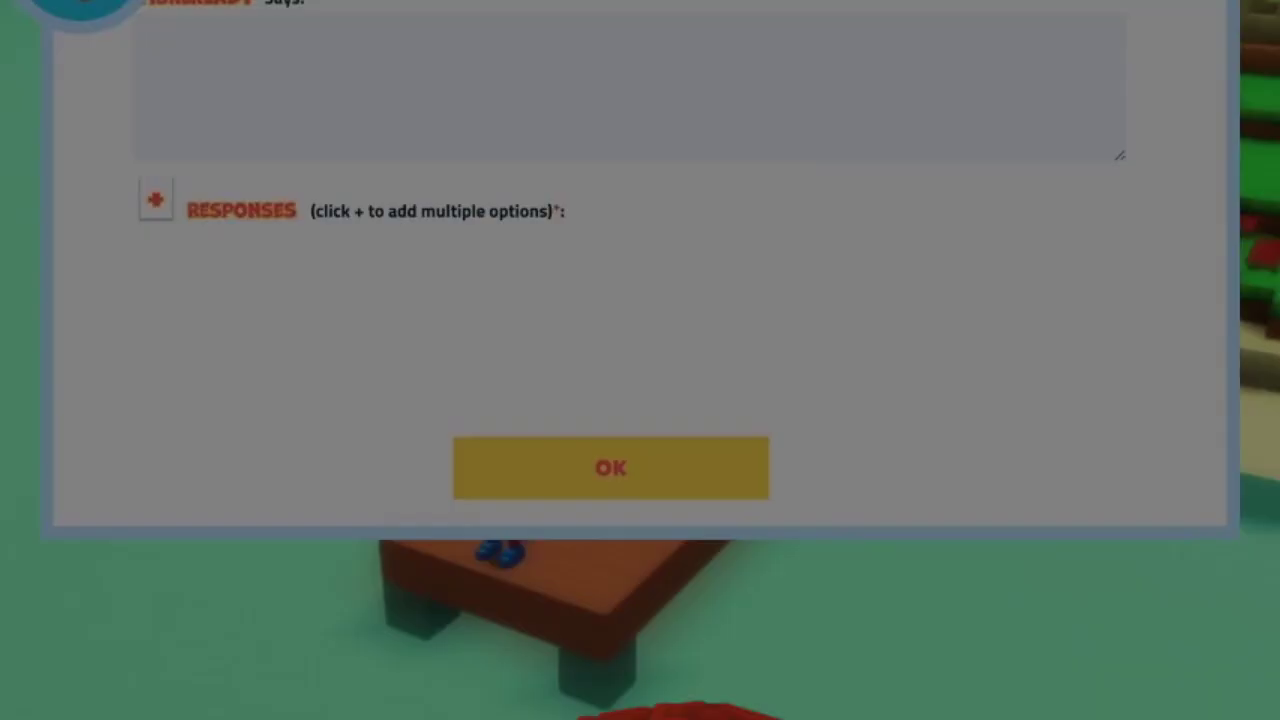
pyautogui.write('AH, BLAST IT!')
pyautogui.press('Return')
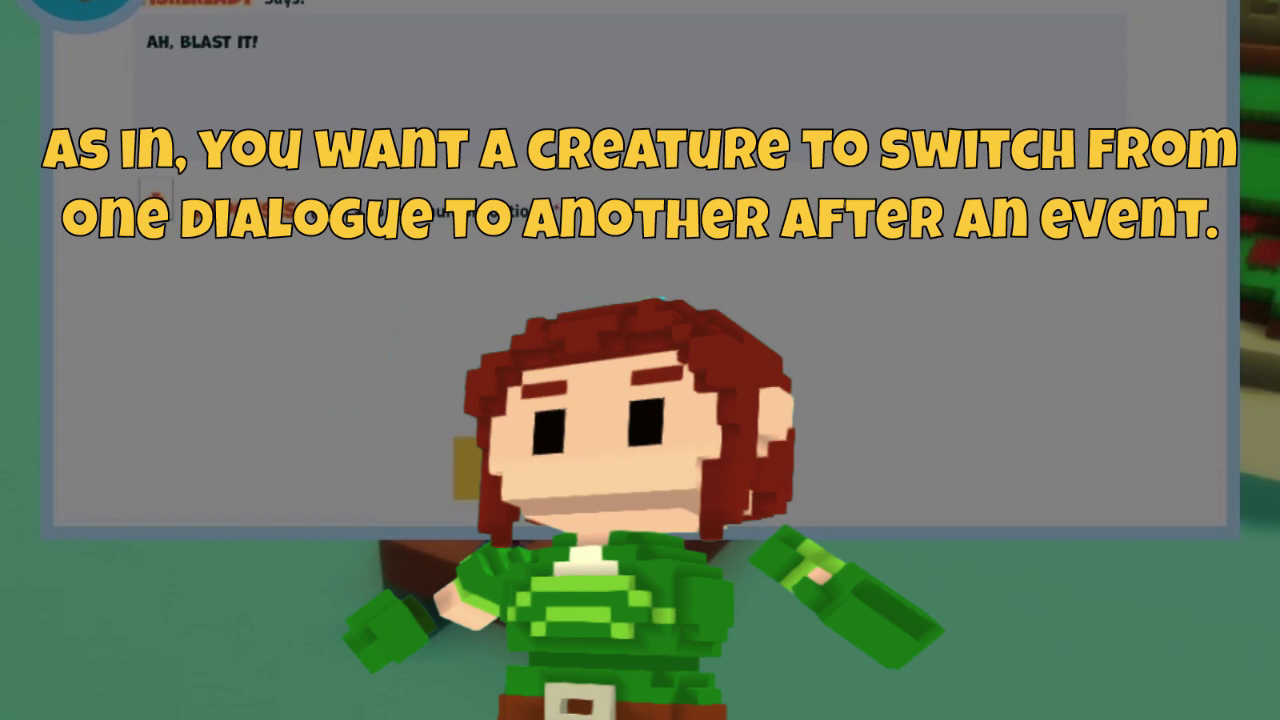
pyautogui.write('THAT WAS THE')
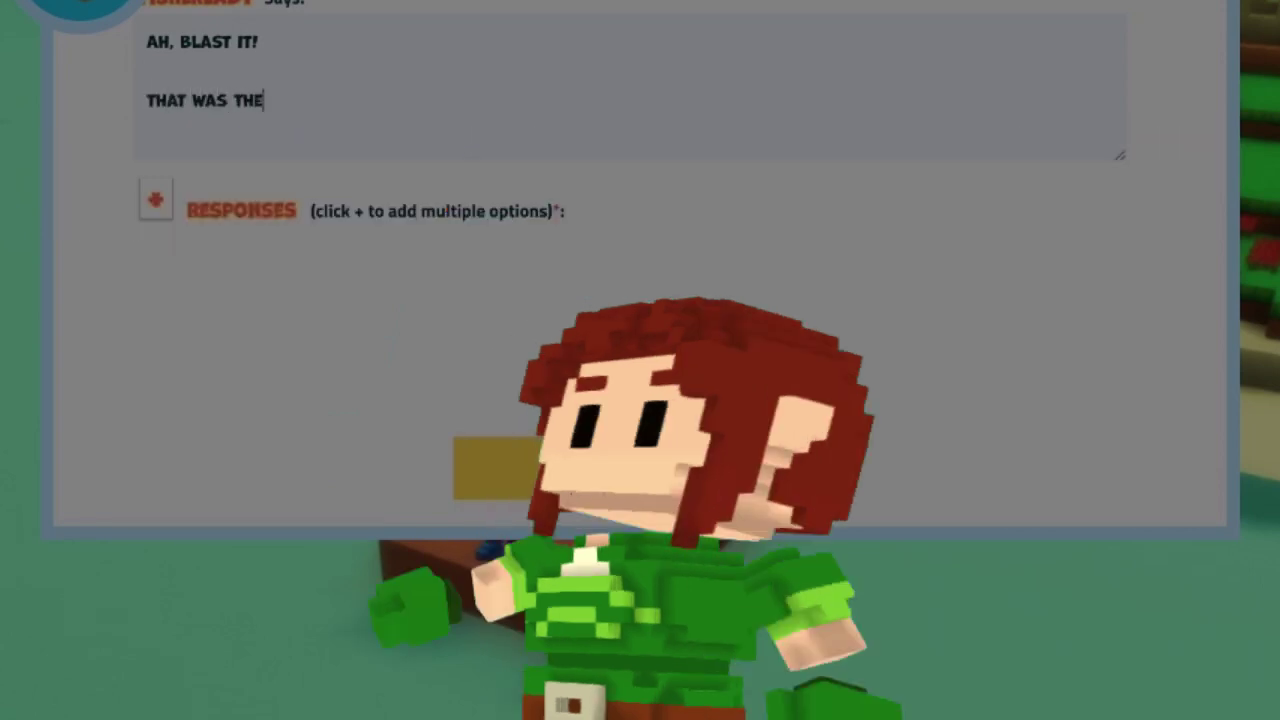
pyautogui.write(' LAST OF MY BAIT')
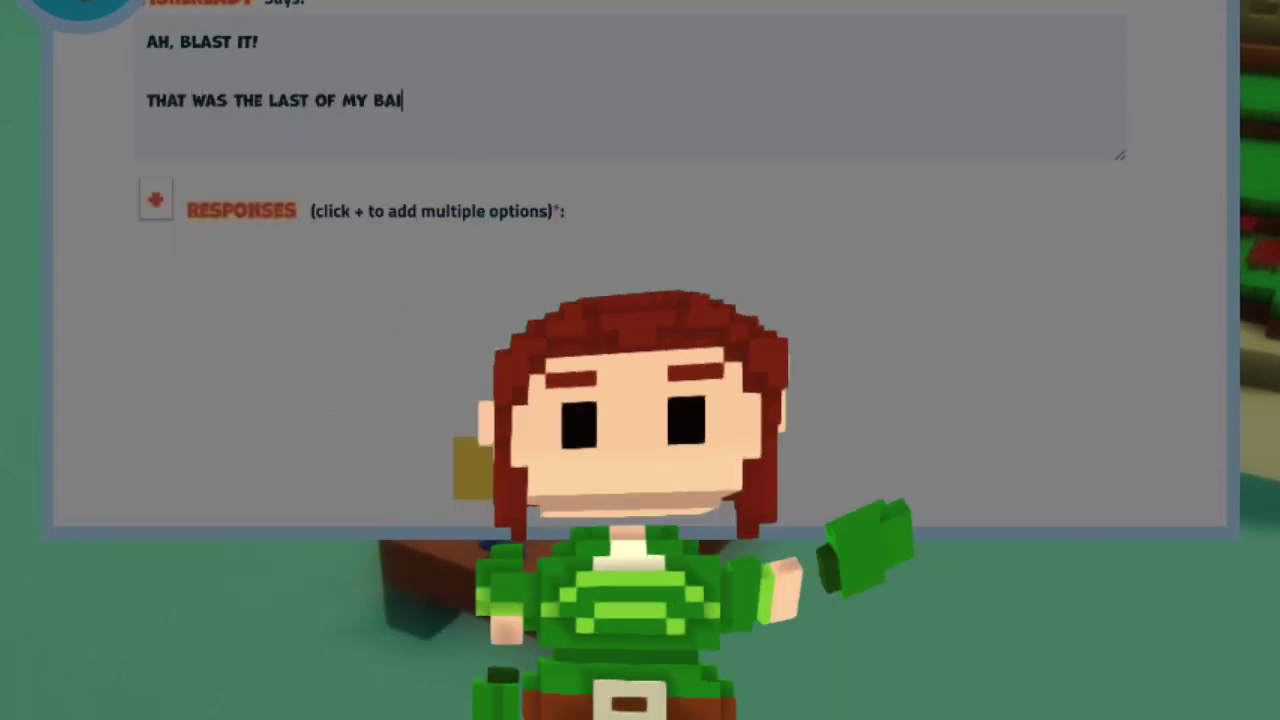
pyautogui.write('!')
pyautogui.write('AND I')
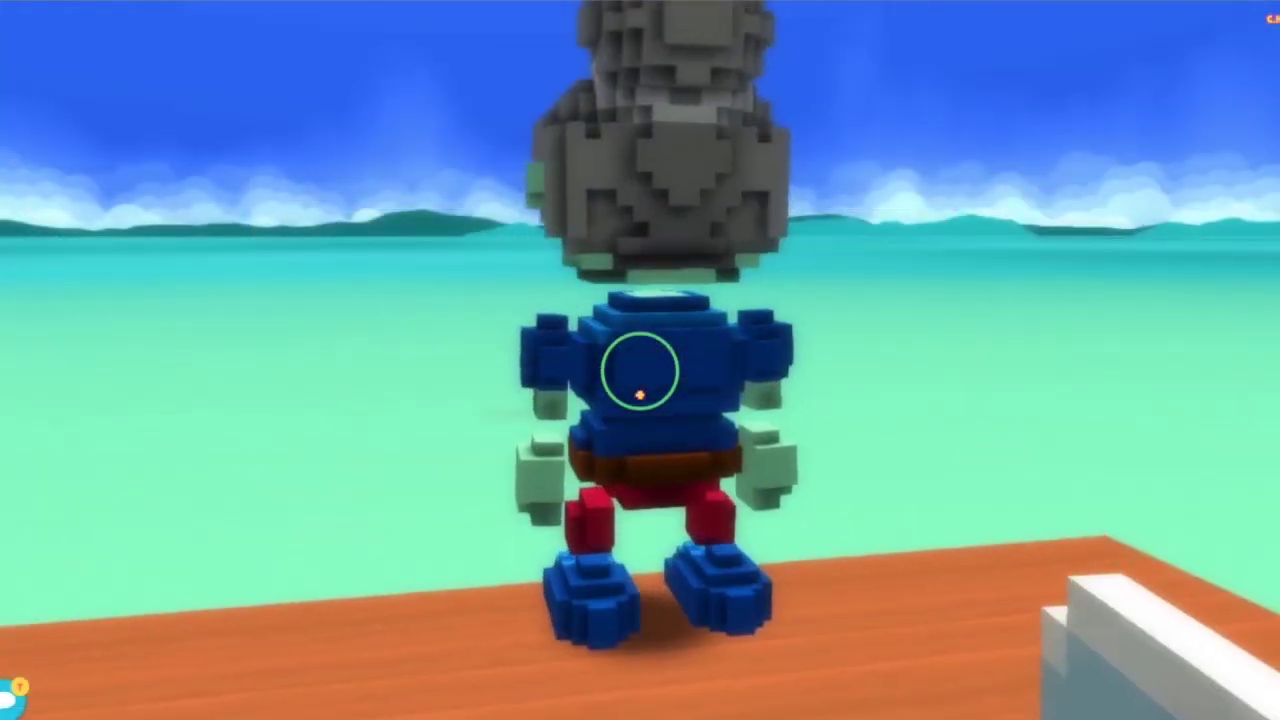
pyautogui.press('e')
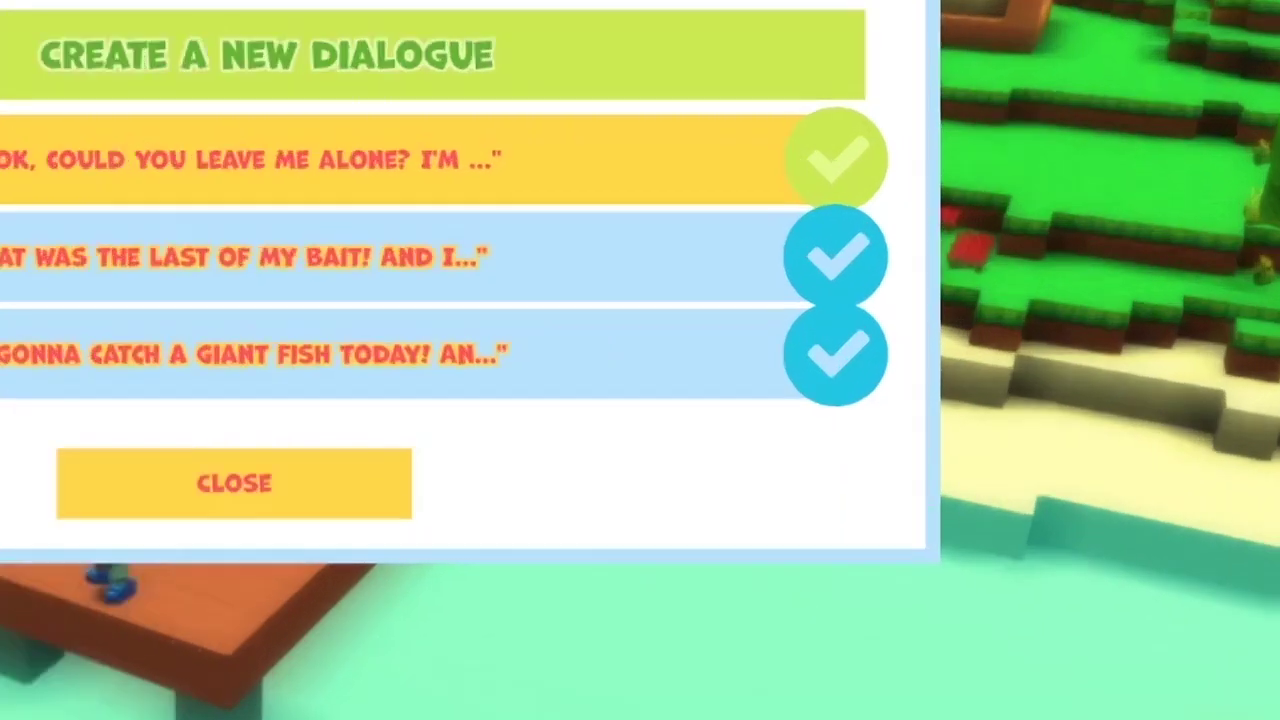
# Delete the 'Ugh, people!' dialogue from Fisherlady's list.
pyautogui.moveTo(977, 350)
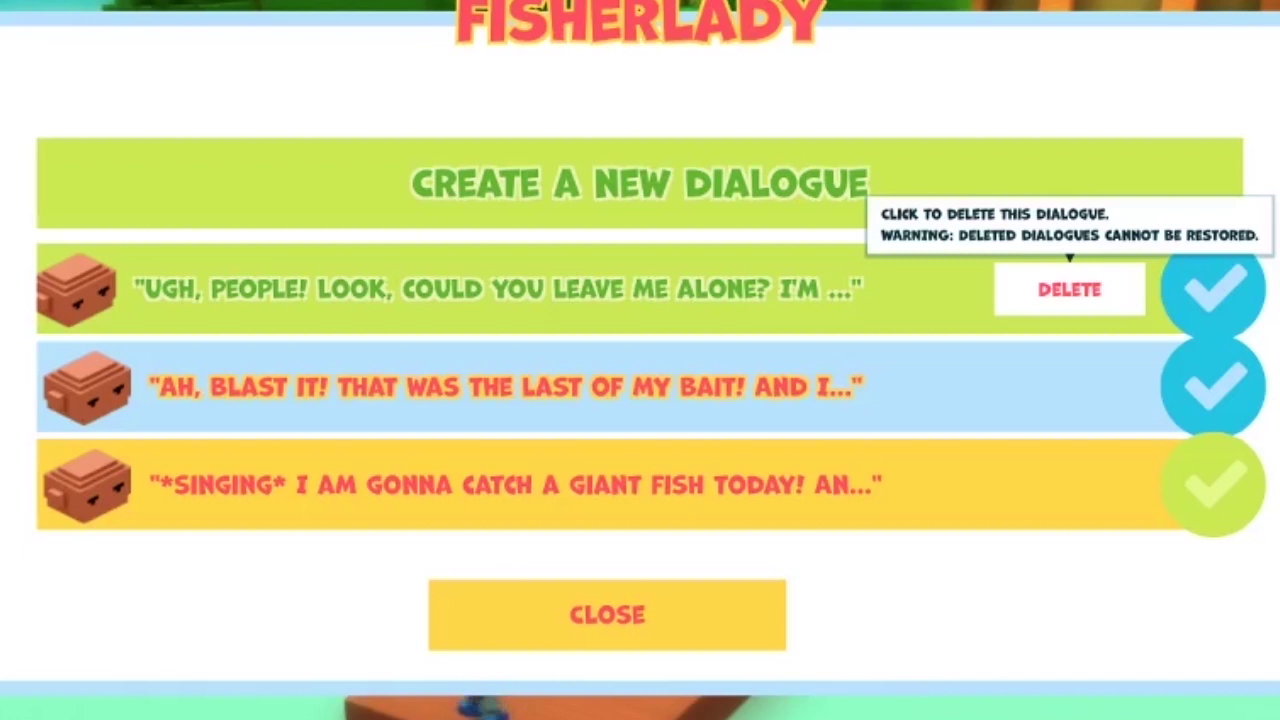
pyautogui.click(1069, 289)
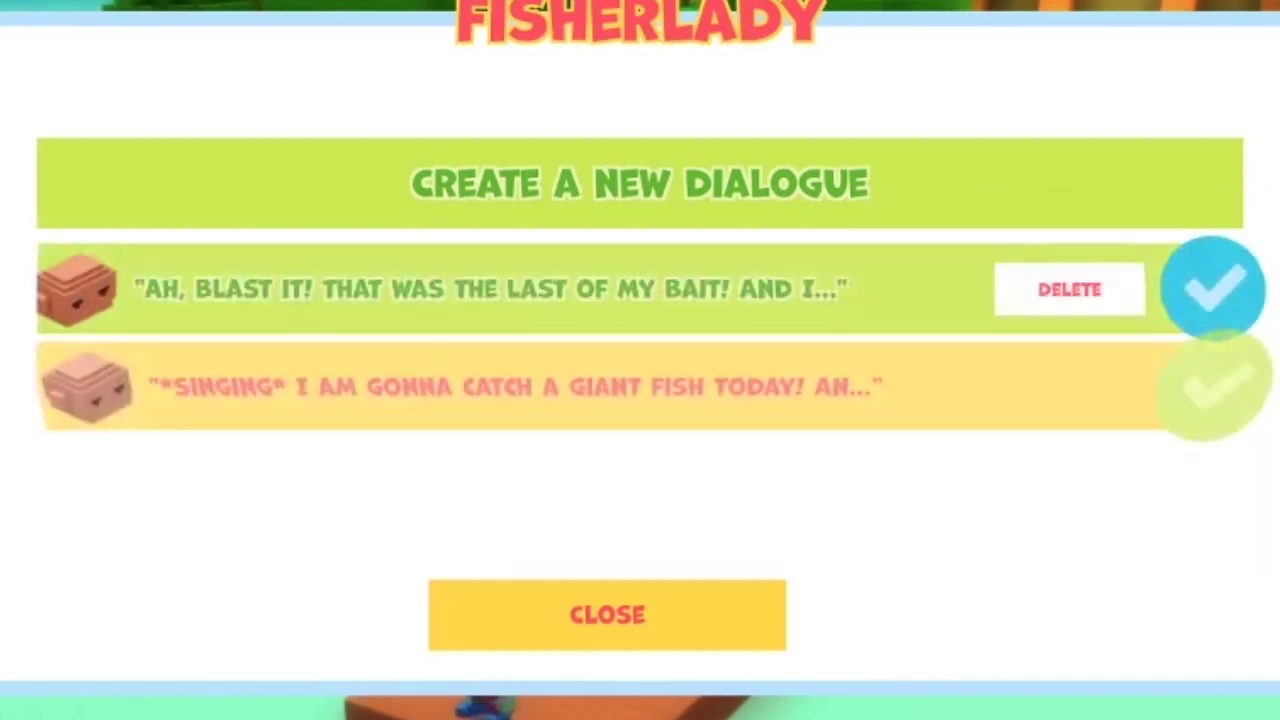